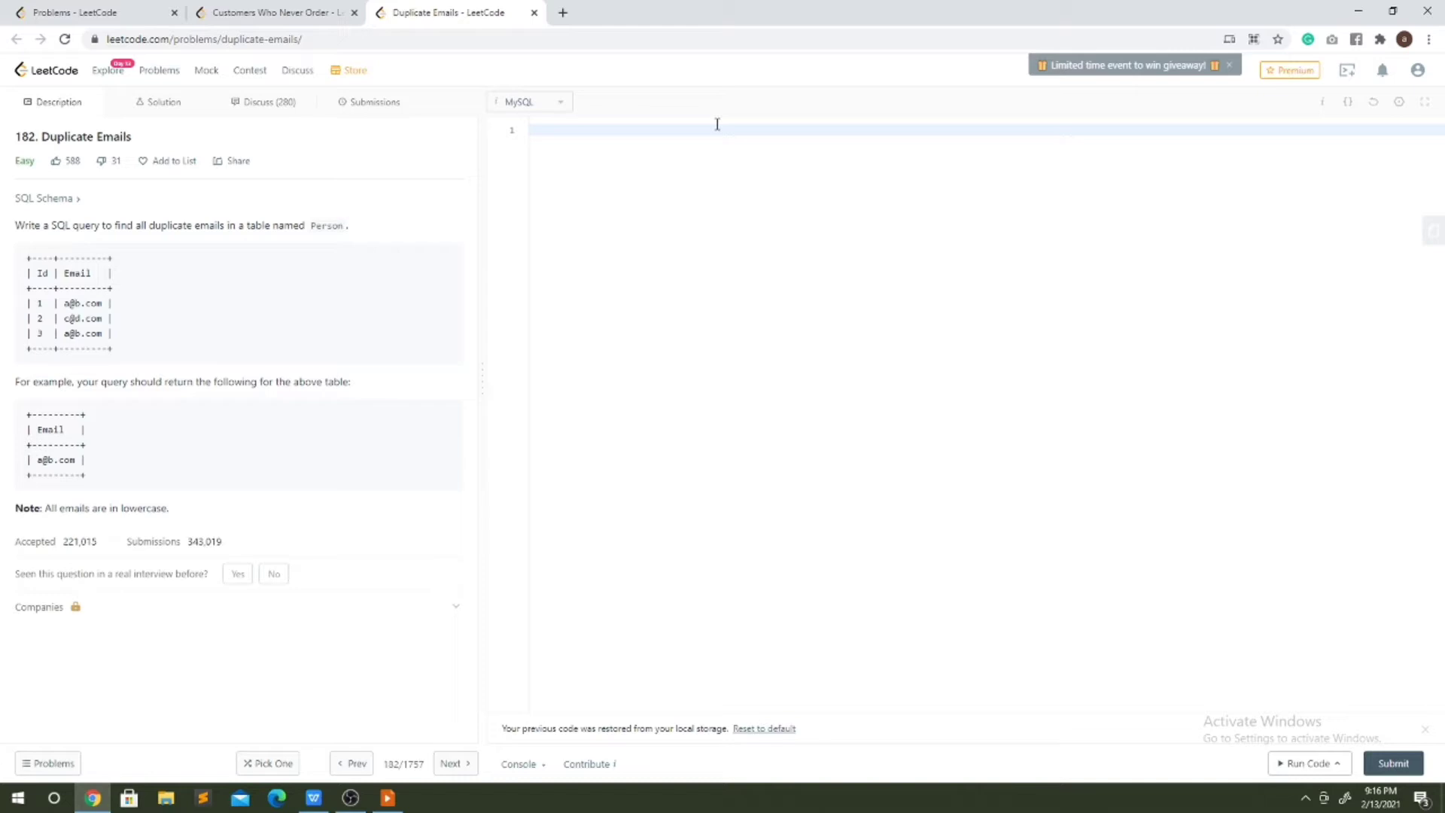
{"action": "type", "text": "select"}
Write 'select Email' and 'from Person' on the first two lines, leaving a blank third line
{"action": "key", "text": "Return"}
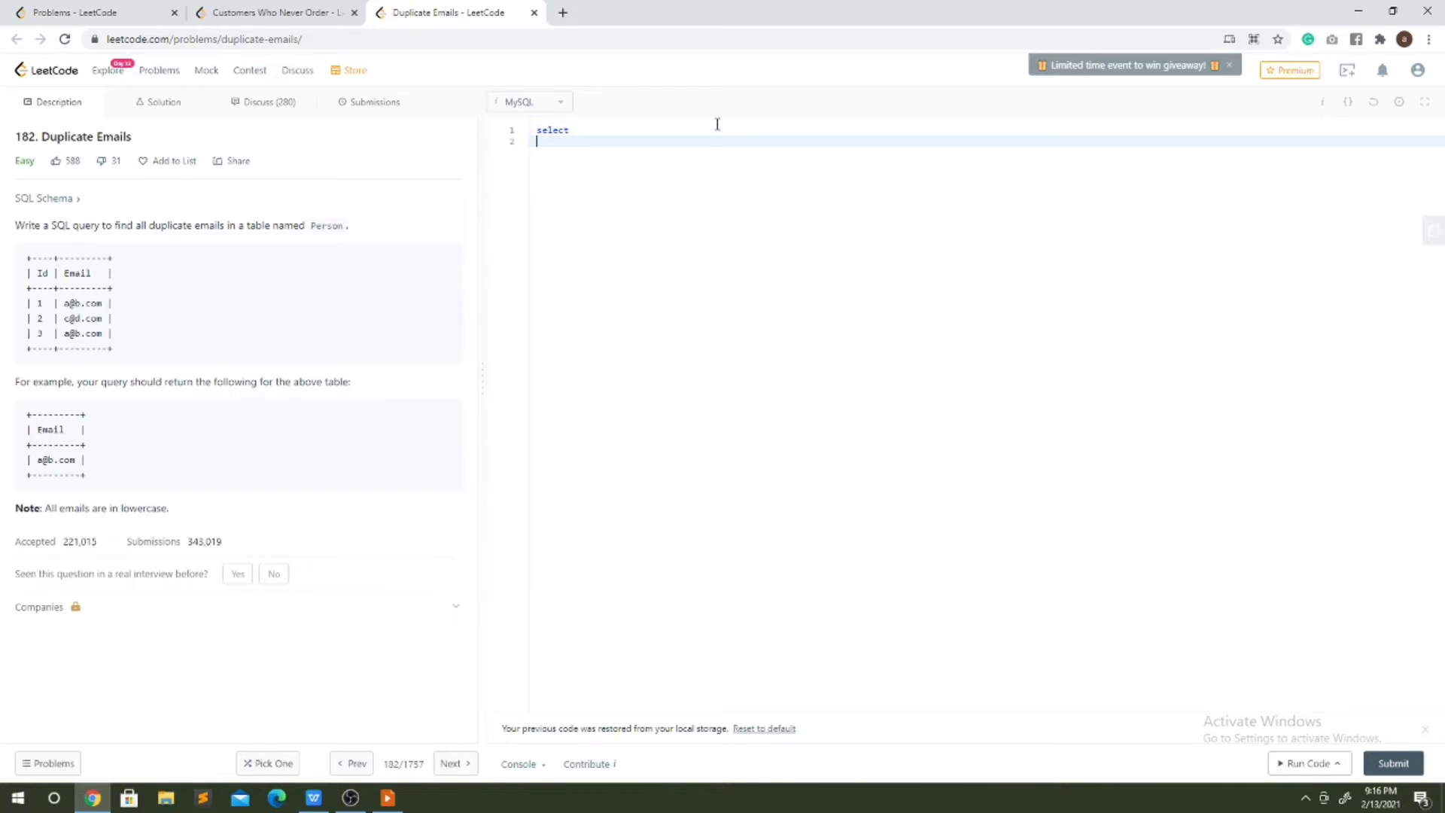
{"action": "type", "text": "f"}
{"action": "type", "text": "rom per"}
{"action": "type", "text": "so"}
{"action": "key", "text": "BackSpace"}
{"action": "key", "text": "BackSpace"}
{"action": "key", "text": "BackSpace"}
{"action": "key", "text": "BackSpace"}
{"action": "type", "text": "erson"}
{"action": "key", "text": "Return"}
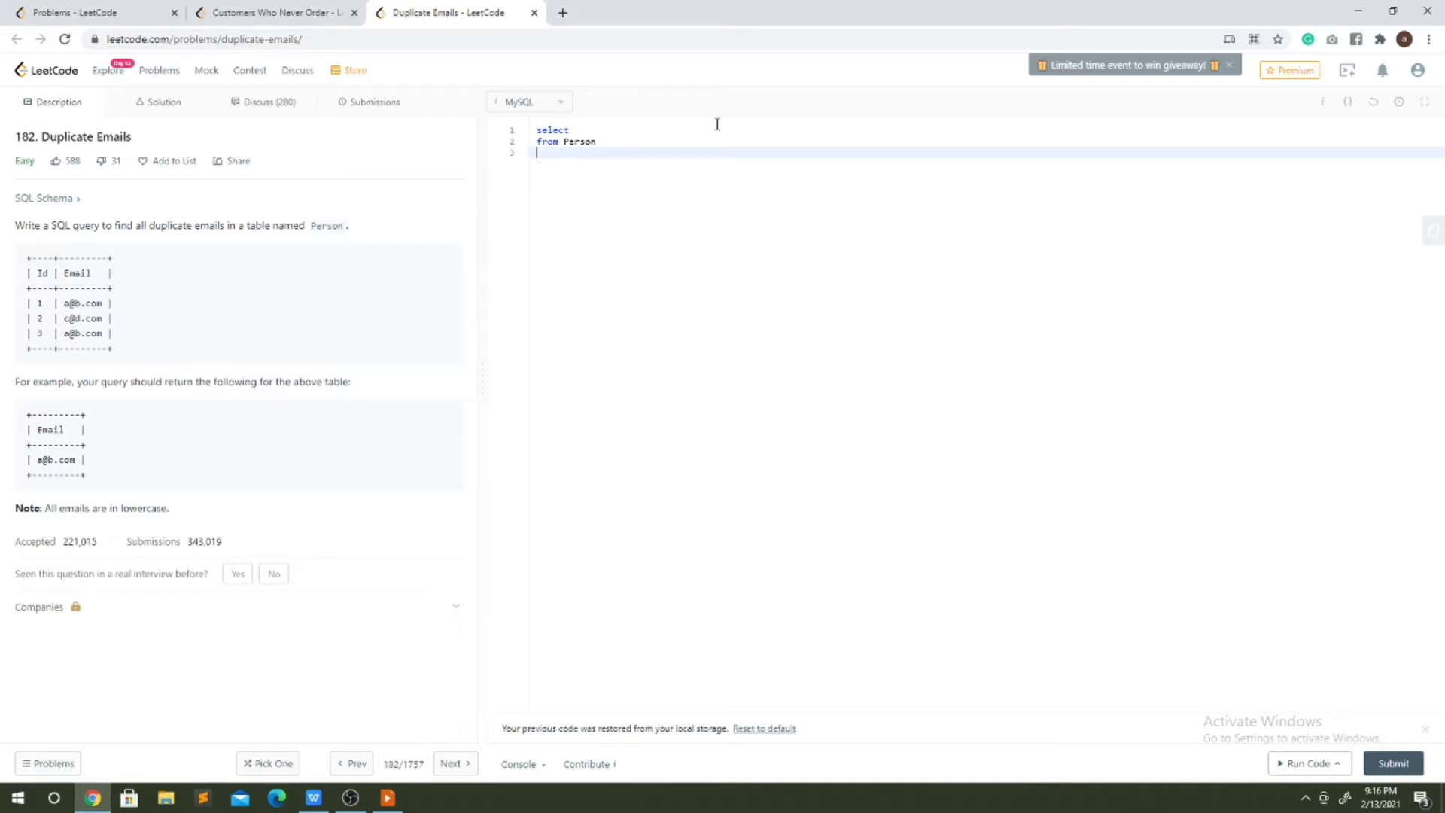
{"action": "key", "text": "Up"}
{"action": "key", "text": "Up"}
{"action": "key", "text": "Right"}
{"action": "key", "text": "Right"}
{"action": "key", "text": "Right"}
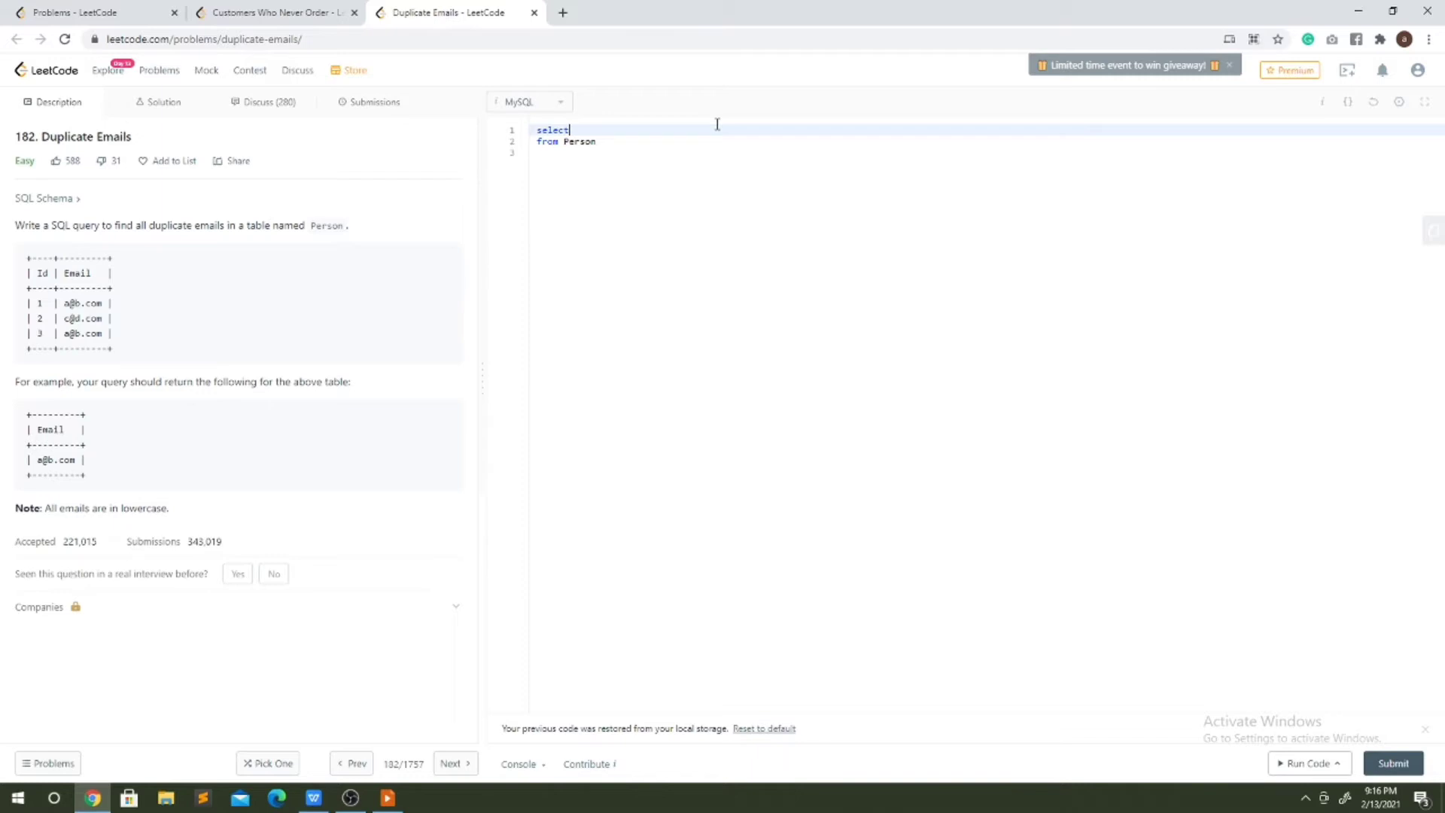
{"action": "type", "text": "E"}
{"action": "type", "text": "mail"}
{"action": "key", "text": "Down"}
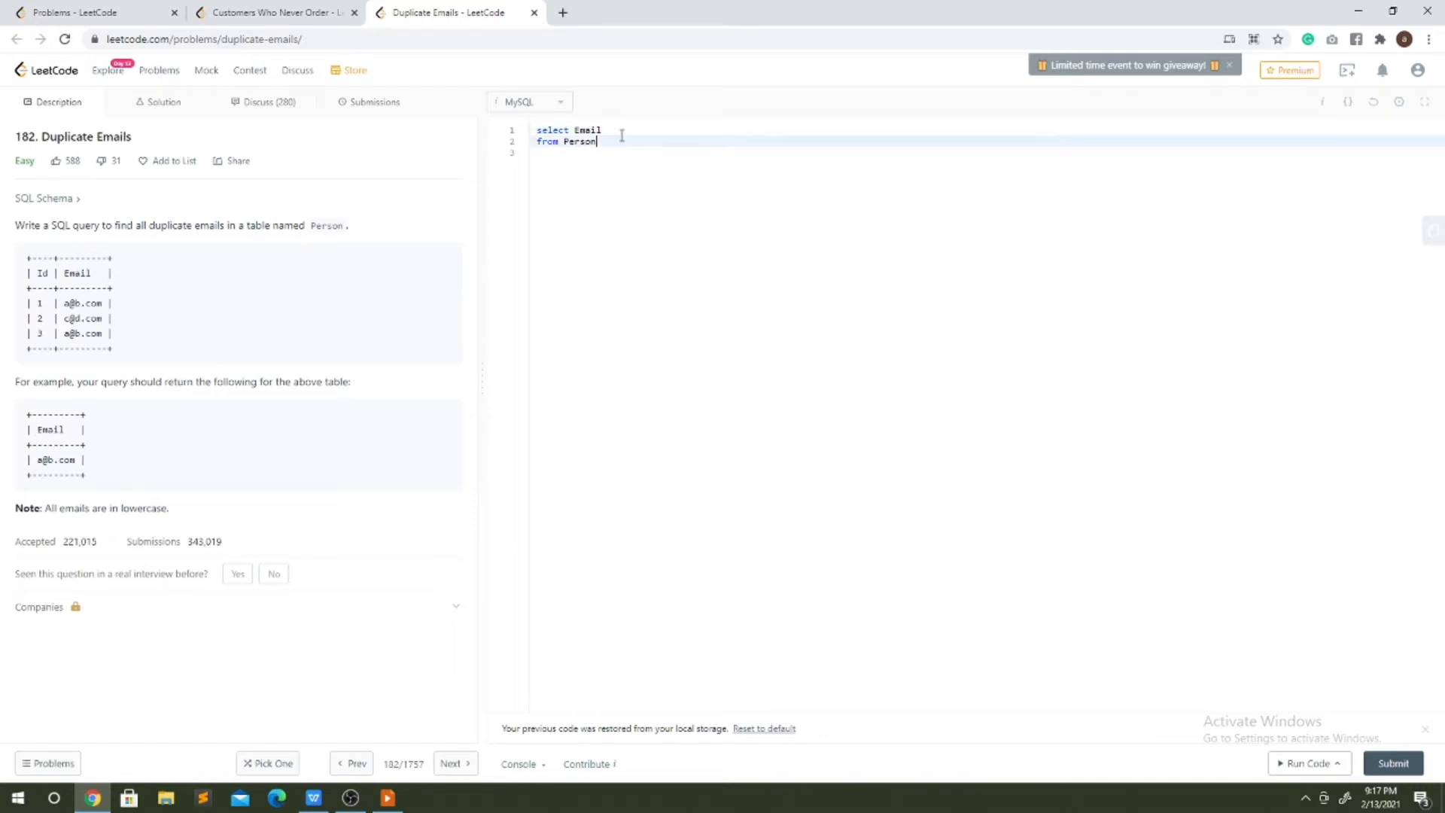
{"action": "key", "text": "Return"}
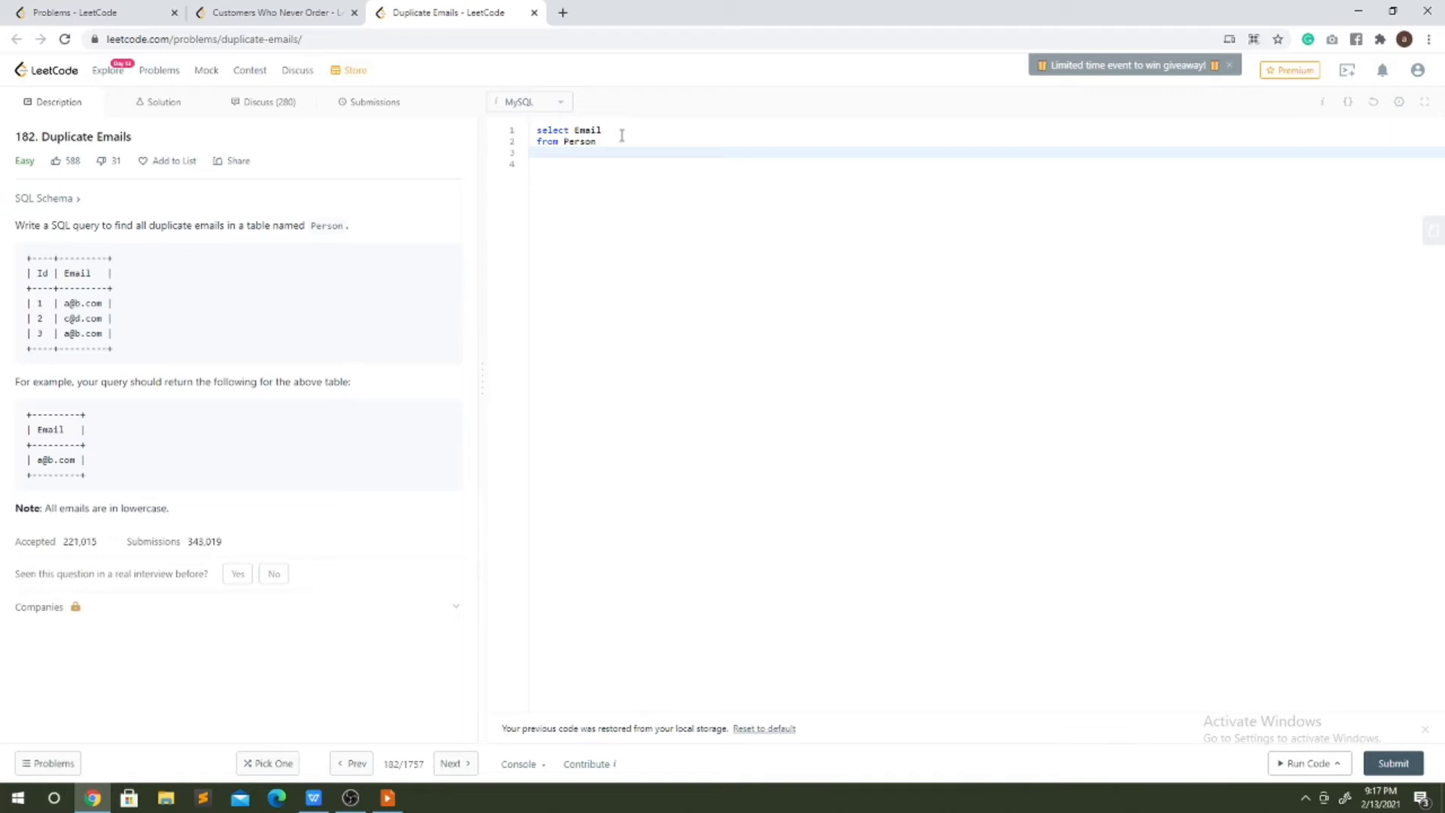
{"action": "type", "text": "g"}
Finish with 'group by Email having count(Email) > 1;' and run it for an Accepted result
{"action": "key", "text": "BackSpace"}
{"action": "type", "text": "grp"}
{"action": "key", "text": "BackSpace"}
{"action": "type", "text": "oup by "}
{"action": "type", "text": "Em"}
{"action": "type", "text": "ail"}
{"action": "key", "text": "Return"}
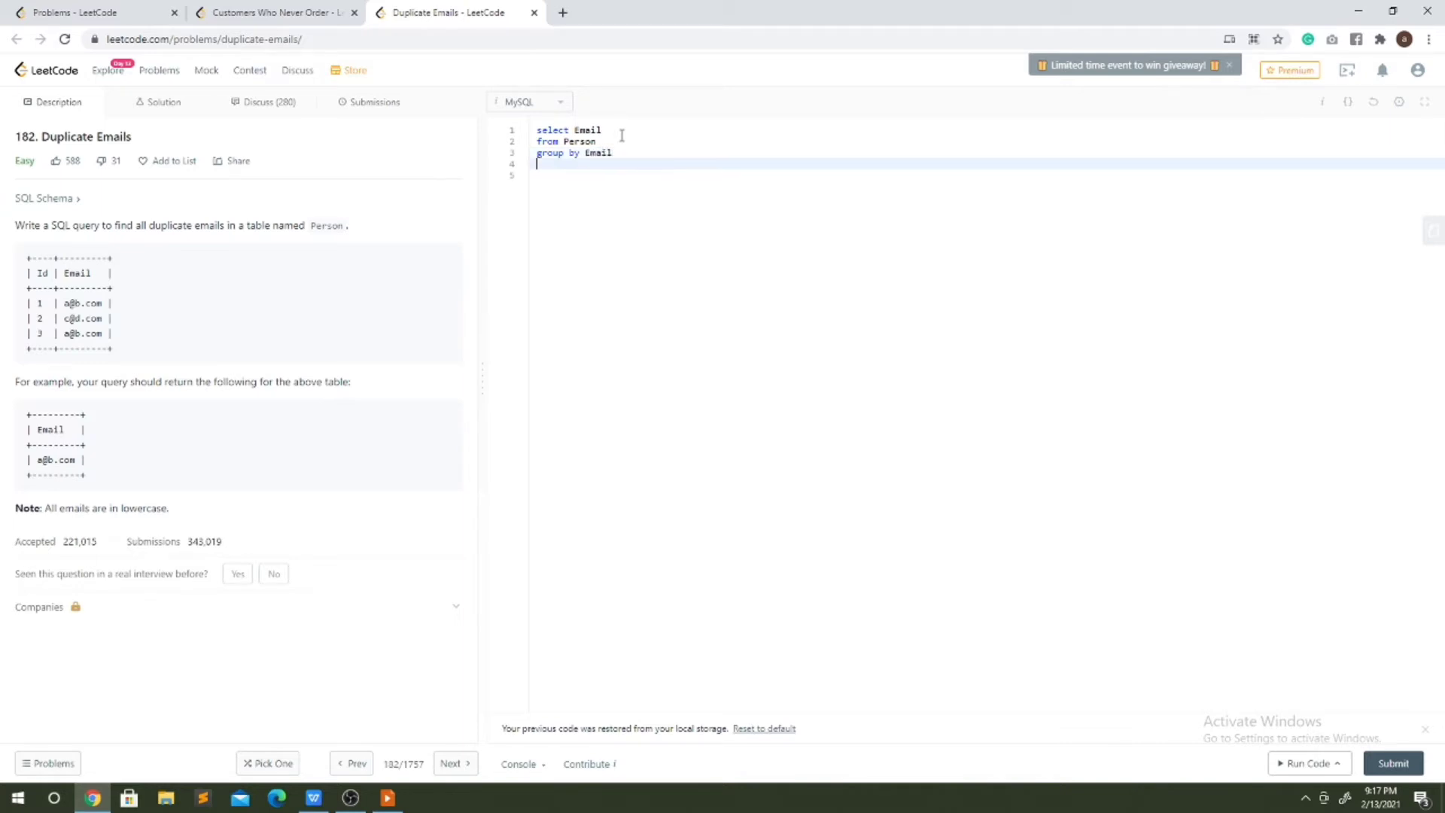
{"action": "key", "text": "BackSpace"}
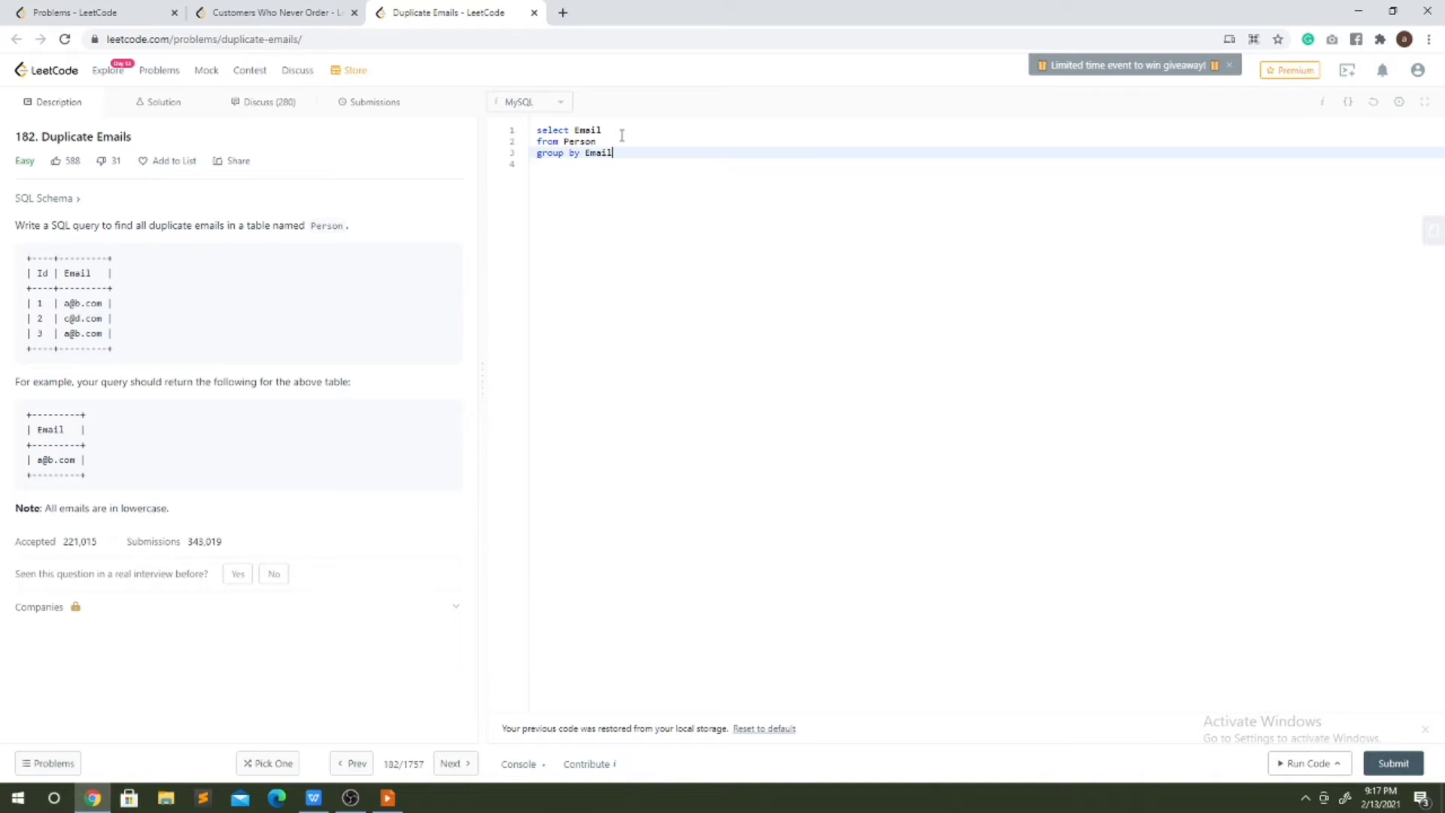
{"action": "type", "text": "having"}
{"action": "type", "text": " count"}
{"action": "key", "text": "BackSpace"}
{"action": "key", "text": "BackSpace"}
{"action": "key", "text": "BackSpace"}
{"action": "key", "text": "BackSpace"}
{"action": "type", "text": "ount(Em"}
{"action": "type", "text": "ail) "}
{"action": "type", "text": "> 1;"}
{"action": "left_click", "coordinate": [1301, 766]}
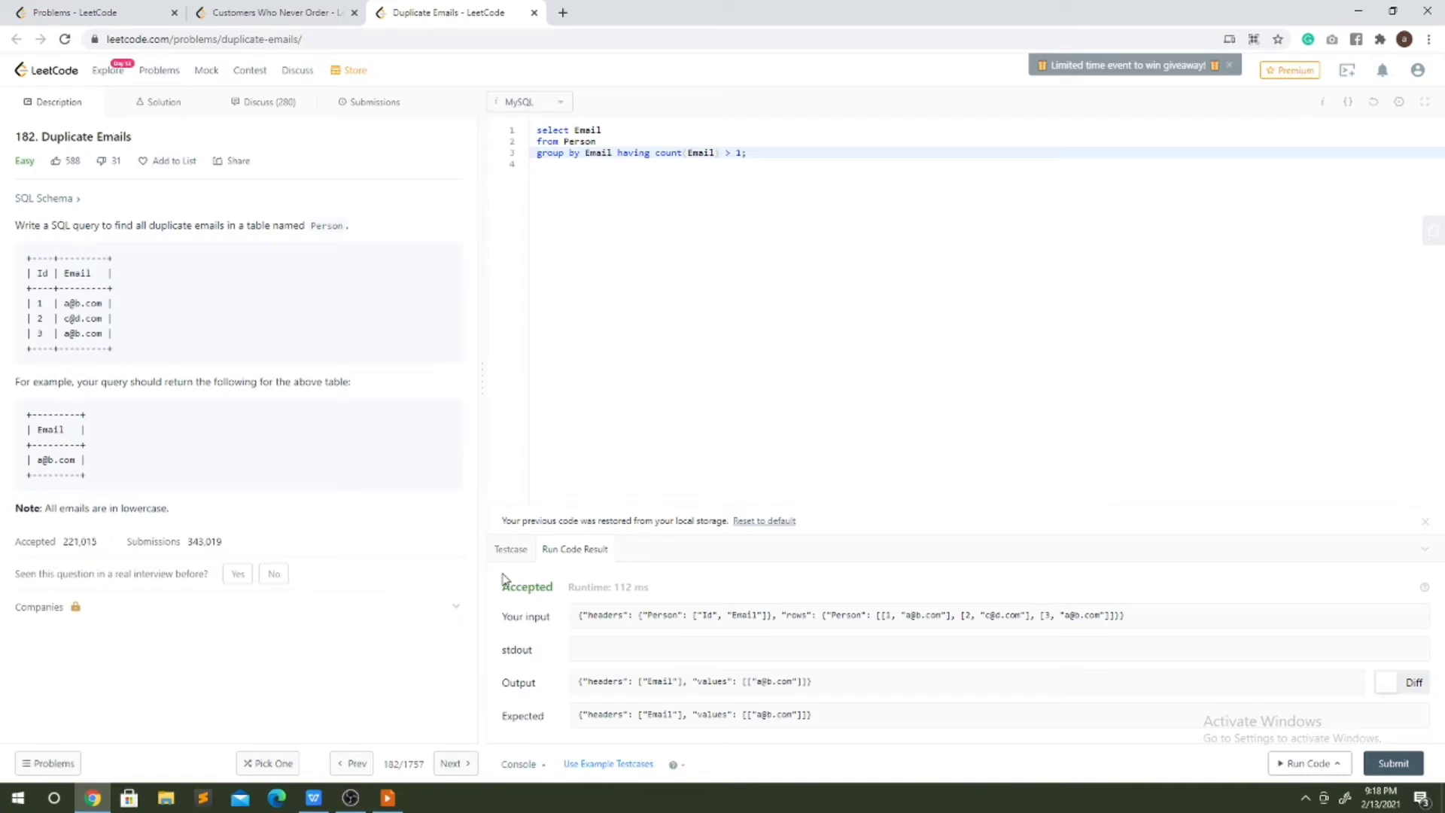
{"action": "key", "text": "alt+Tab"}
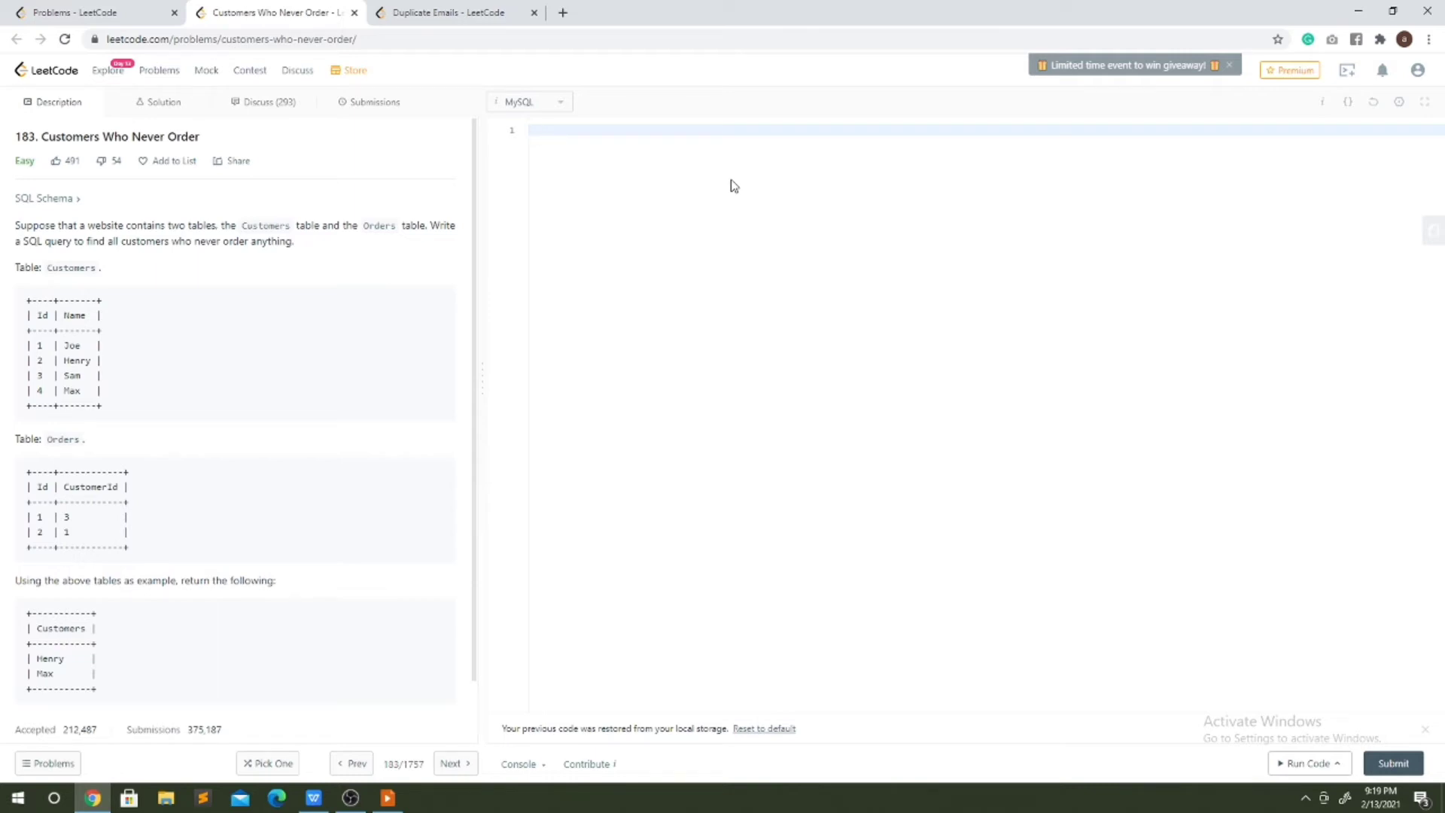
{"action": "scroll", "coordinate": [71, 639], "scroll_direction": "down", "scroll_amount": 1}
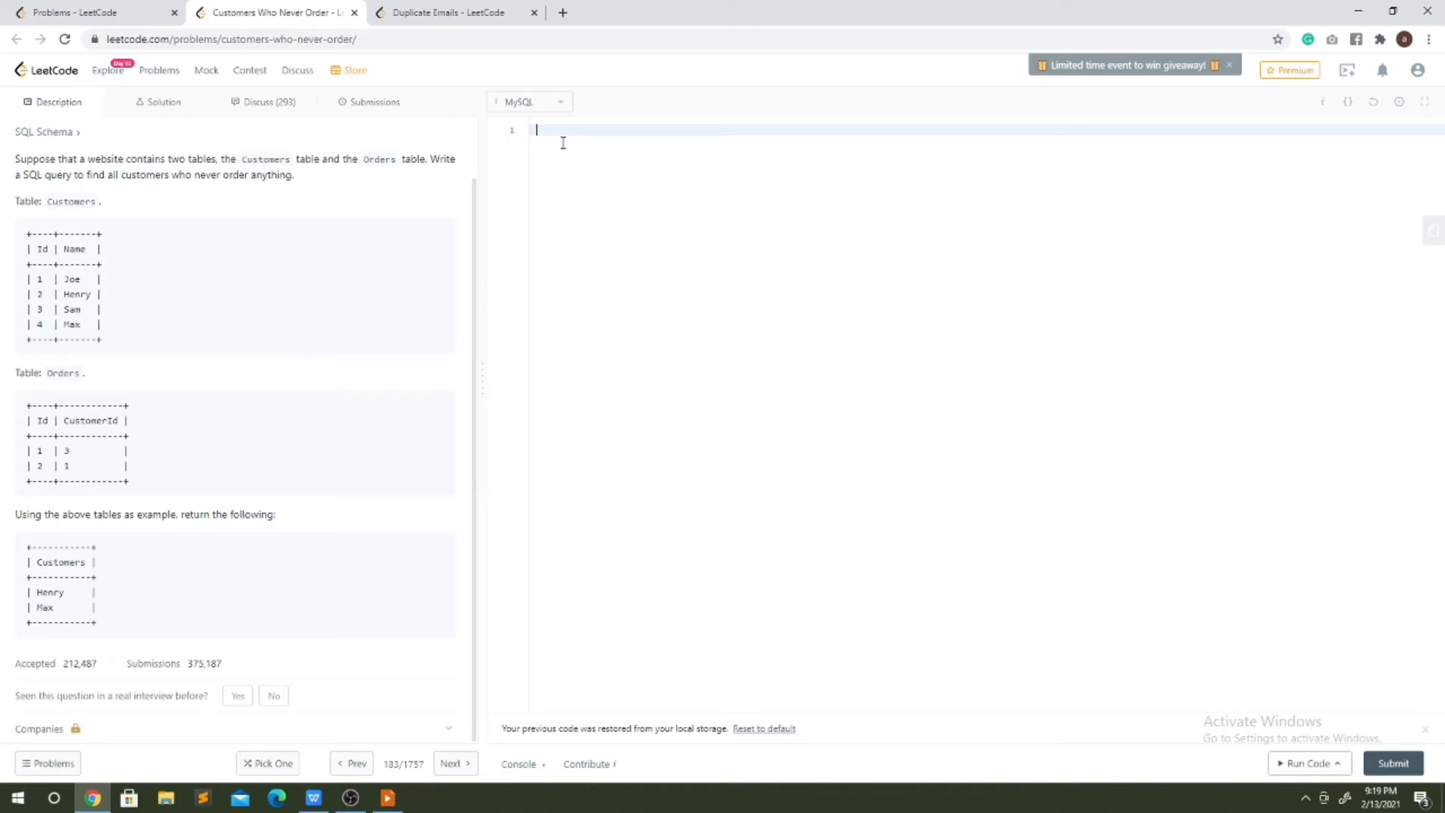
{"action": "type", "text": "selec"}
{"action": "type", "text": "t"}
Draft the select, from and join lines of the Customers Who Never Order query
{"action": "key", "text": "Return"}
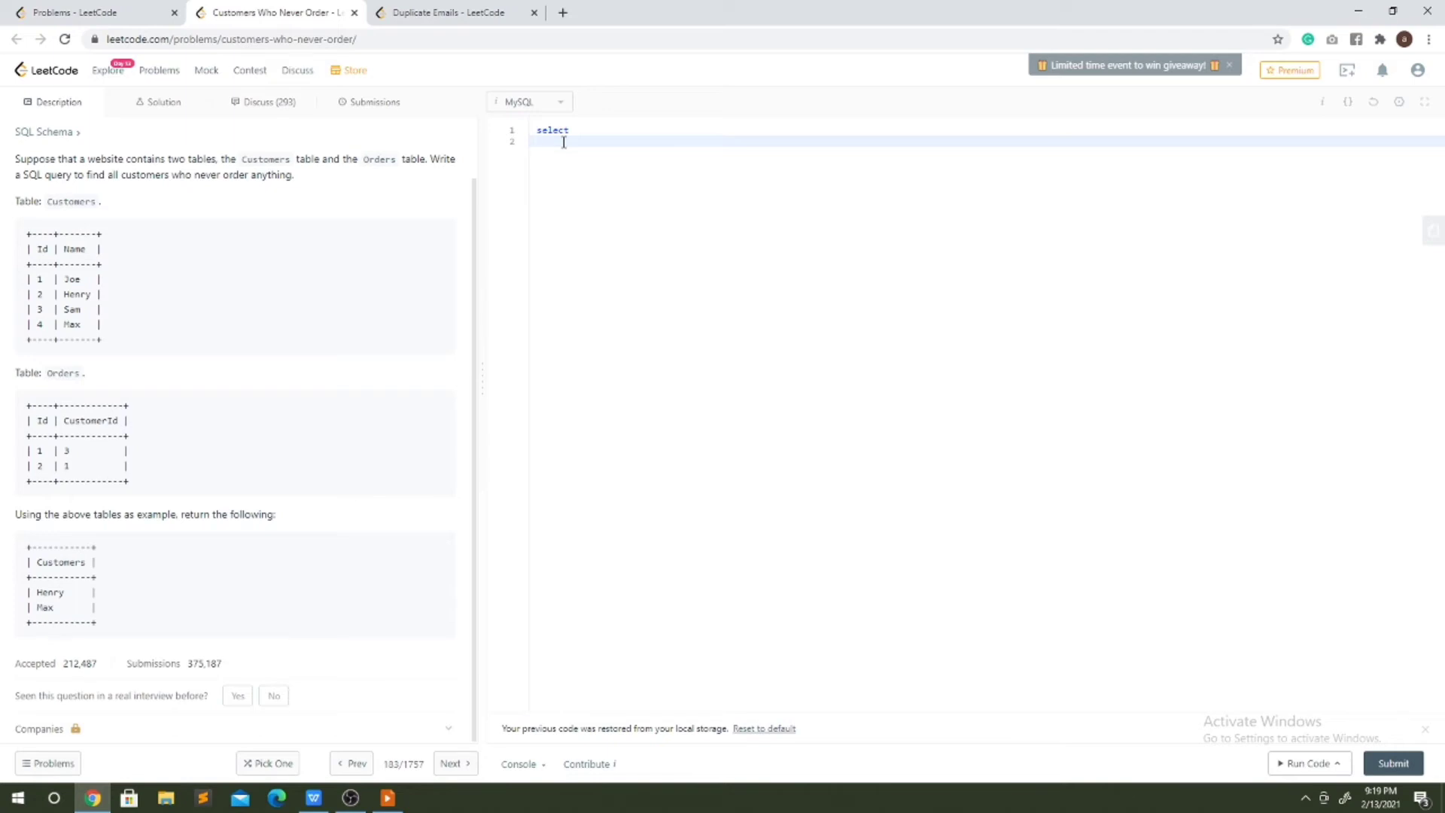
{"action": "type", "text": "F"}
{"action": "type", "text": "rom"}
{"action": "key", "text": "BackSpace"}
{"action": "key", "text": "BackSpace"}
{"action": "key", "text": "BackSpace"}
{"action": "type", "text": "f"}
{"action": "key", "text": "BackSpace"}
{"action": "type", "text": "ro"}
{"action": "type", "text": "m"}
{"action": "key", "text": "Return"}
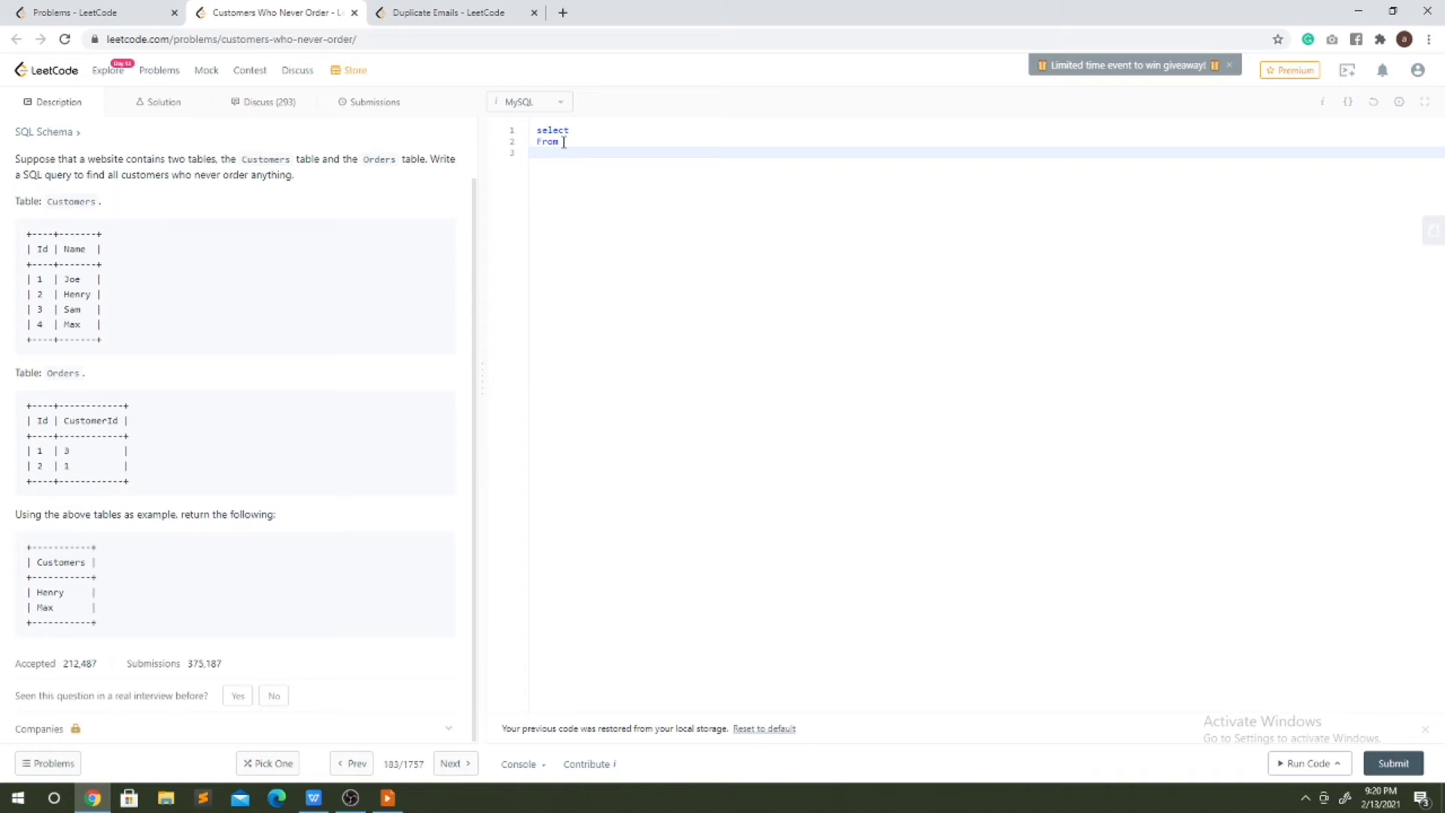
{"action": "type", "text": "s"}
{"action": "type", "text": "i"}
{"action": "key", "text": "Up"}
{"action": "key", "text": "Up"}
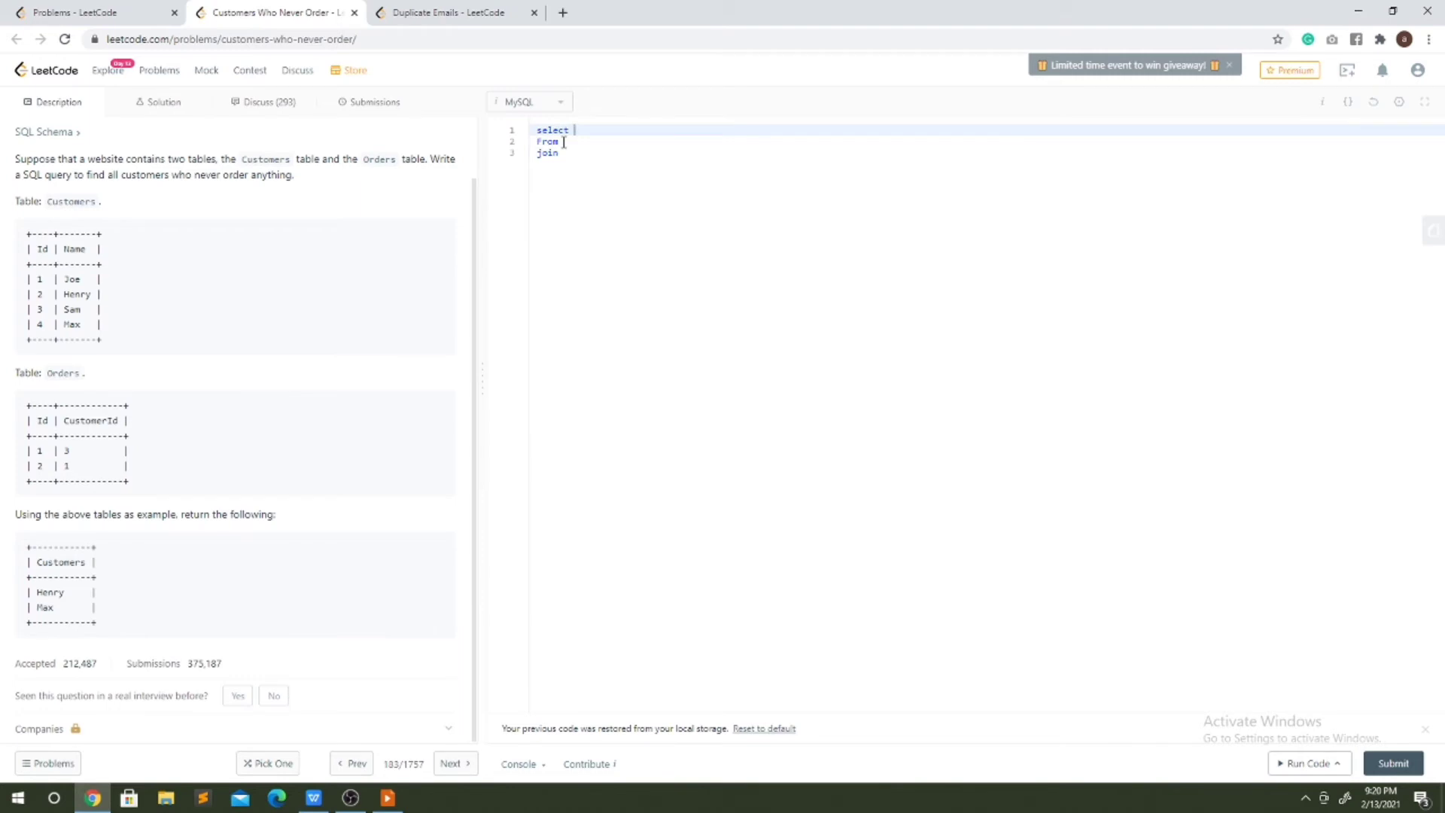
{"action": "type", "text": "Name"}
Fill in 'Name as Customers', 'Customers as c' and 'Orders as o', then begin an 'on' line
{"action": "double_click", "coordinate": [74, 560]}
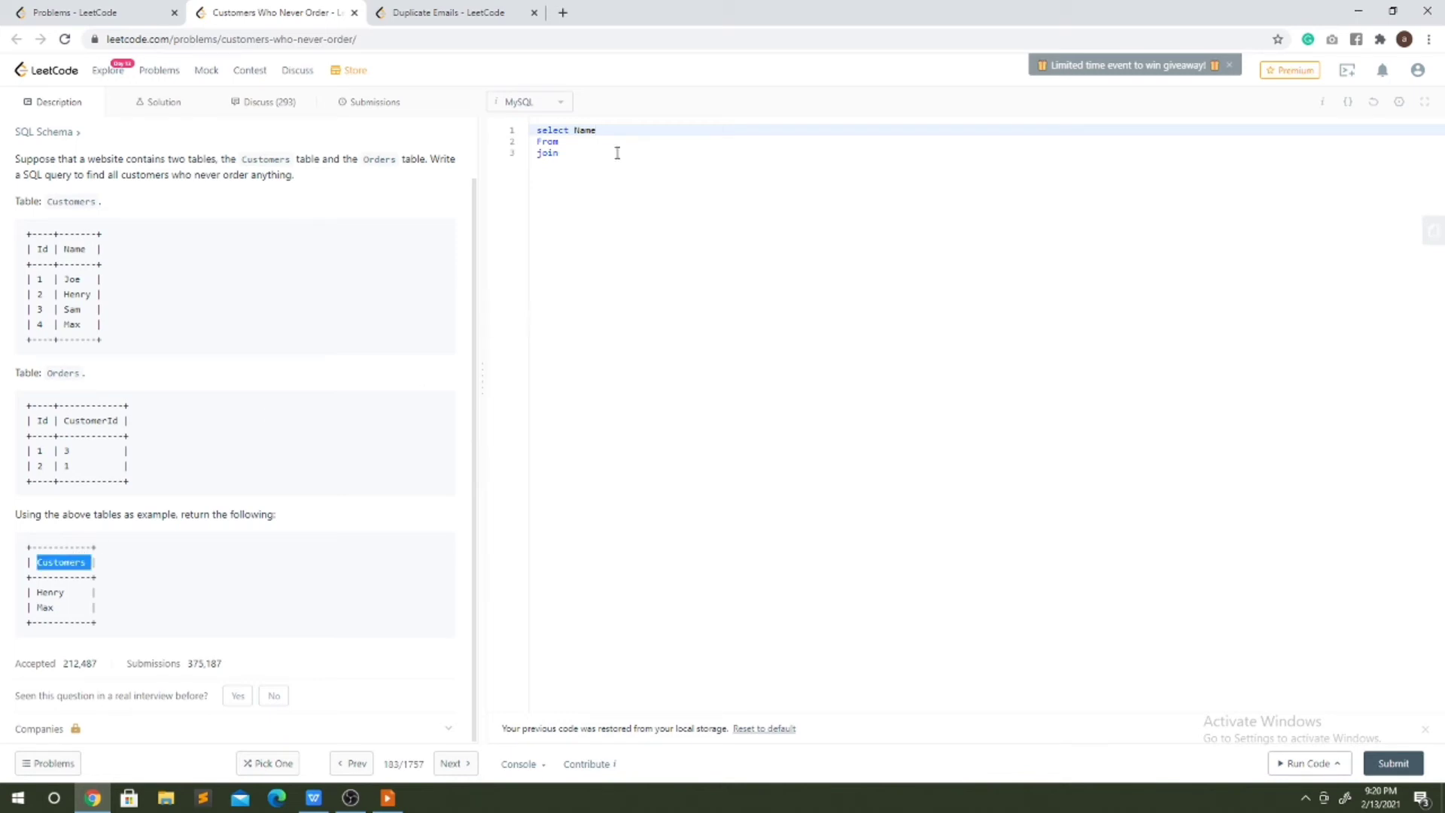
{"action": "left_click", "coordinate": [618, 130]}
{"action": "type", "text": "as Cu"}
{"action": "type", "text": "stomers"}
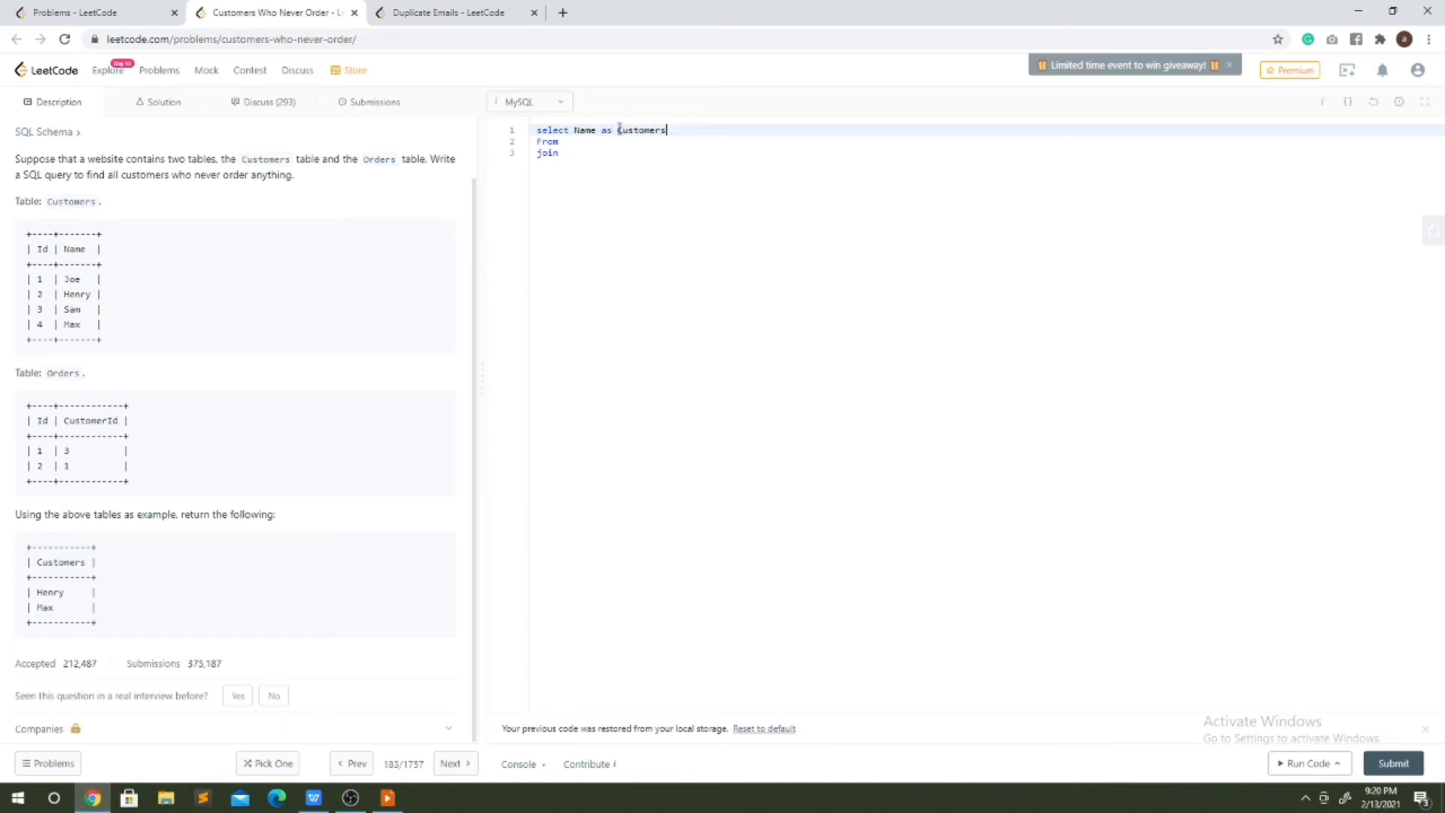
{"action": "key", "text": "Down"}
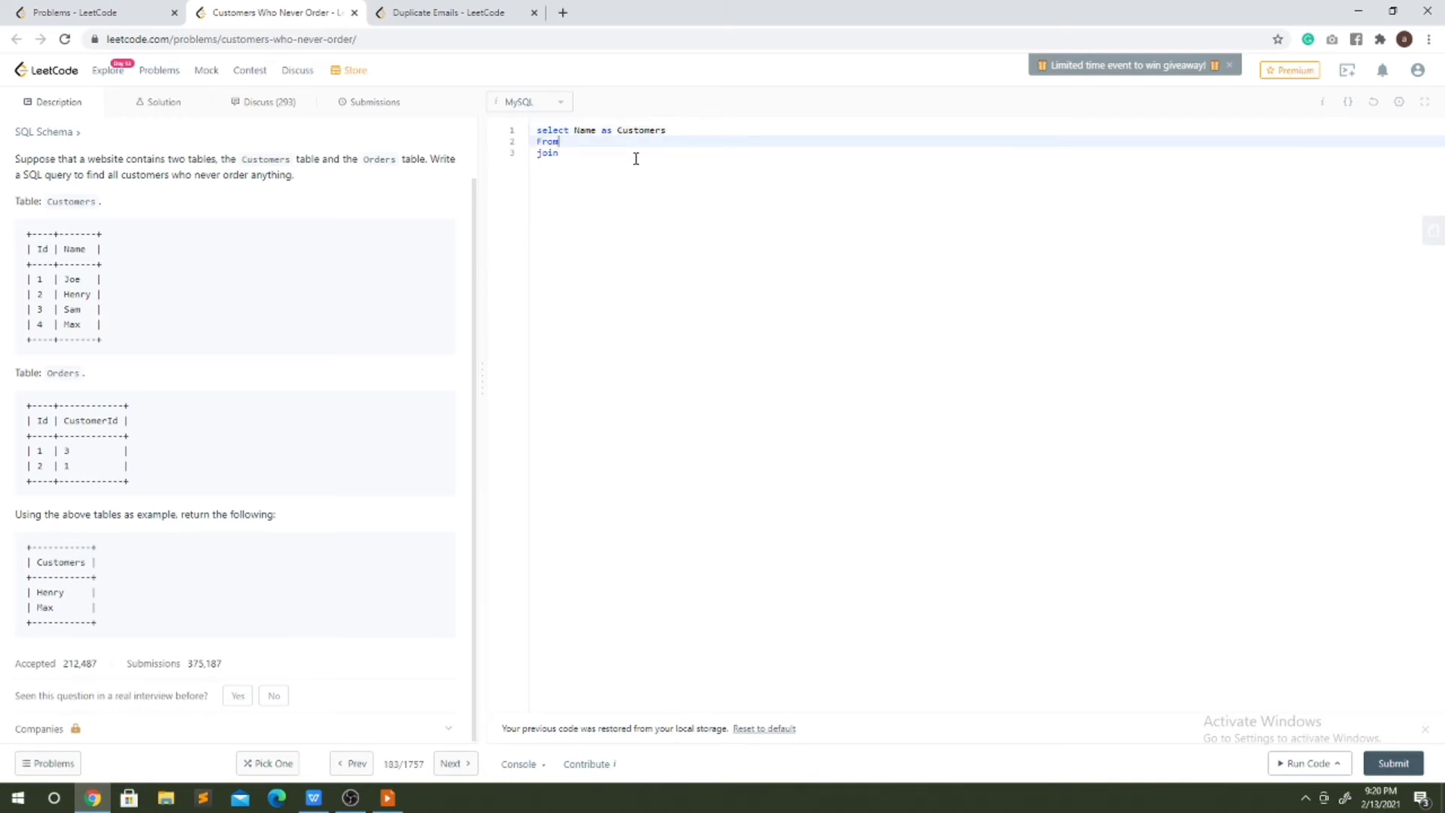
{"action": "key", "text": "BackSpace"}
{"action": "key", "text": "BackSpace"}
{"action": "key", "text": "BackSpace"}
{"action": "key", "text": "BackSpace"}
{"action": "key", "text": "BackSpace"}
{"action": "type", "text": "from"}
{"action": "type", "text": " Customers as "}
{"action": "type", "text": "C"}
{"action": "key", "text": "Down"}
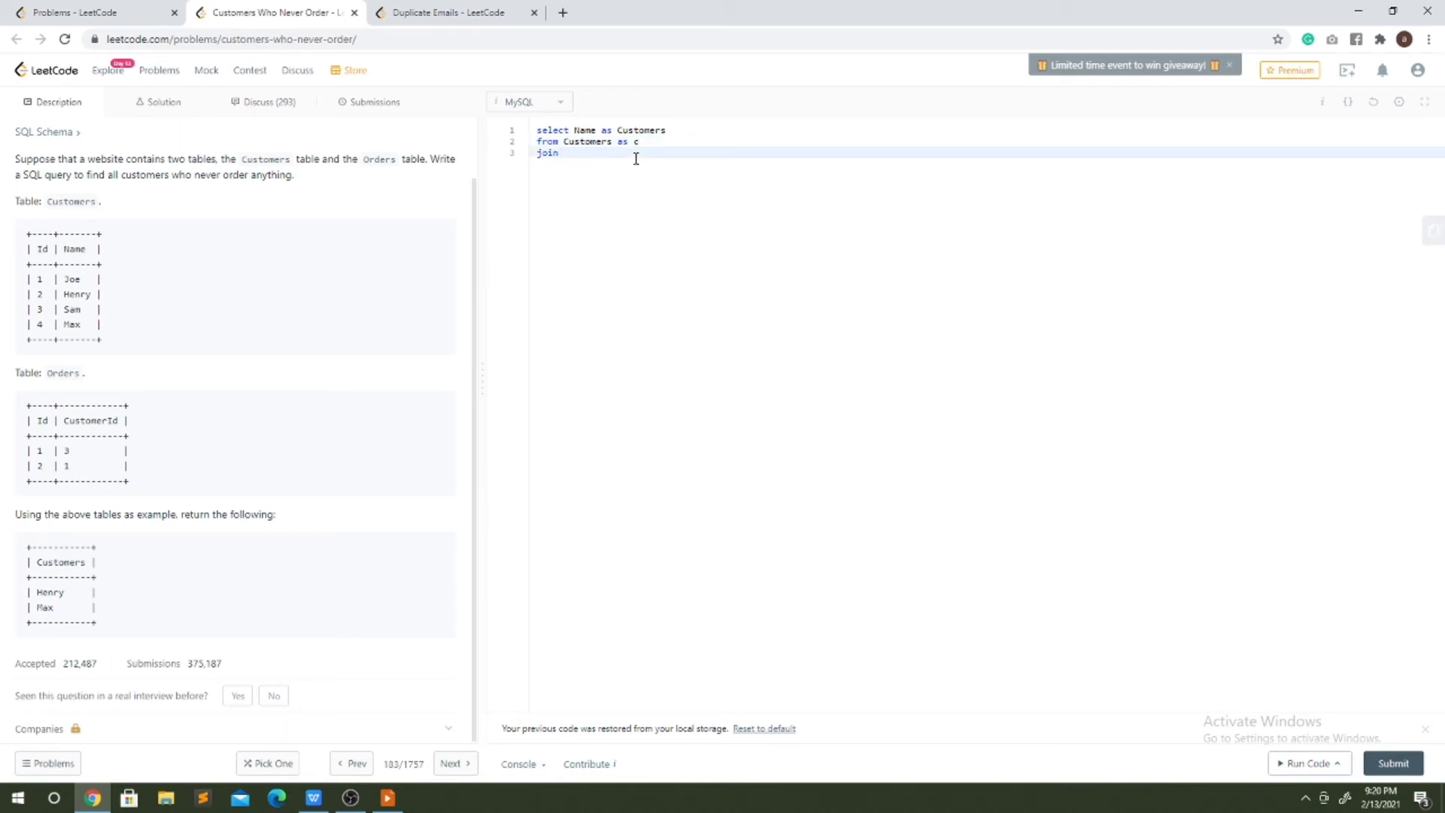
{"action": "type", "text": " Orders"}
{"action": "type", "text": " as o"}
{"action": "key", "text": "Return"}
{"action": "type", "text": "on"}
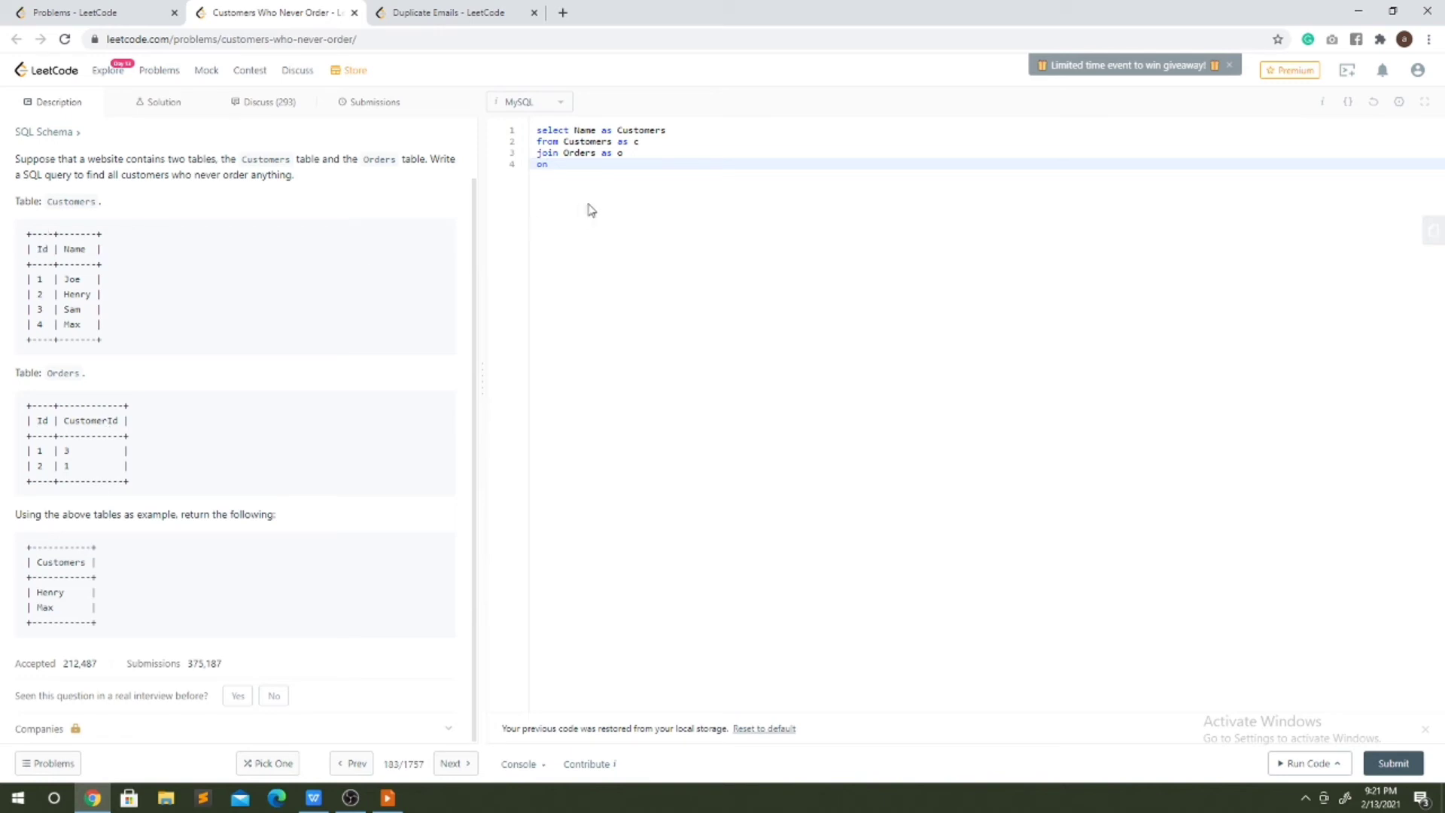
{"action": "type", "text": "("}
{"action": "type", "text": "c.Id"}
{"action": "type", "text": " = o."}
{"action": "type", "text": "CustomerI"}
{"action": "type", "text": "d"}
Add 'on (c.Id = o.CustomerId)' as the join condition and return to the join line
{"action": "key", "text": "Up"}
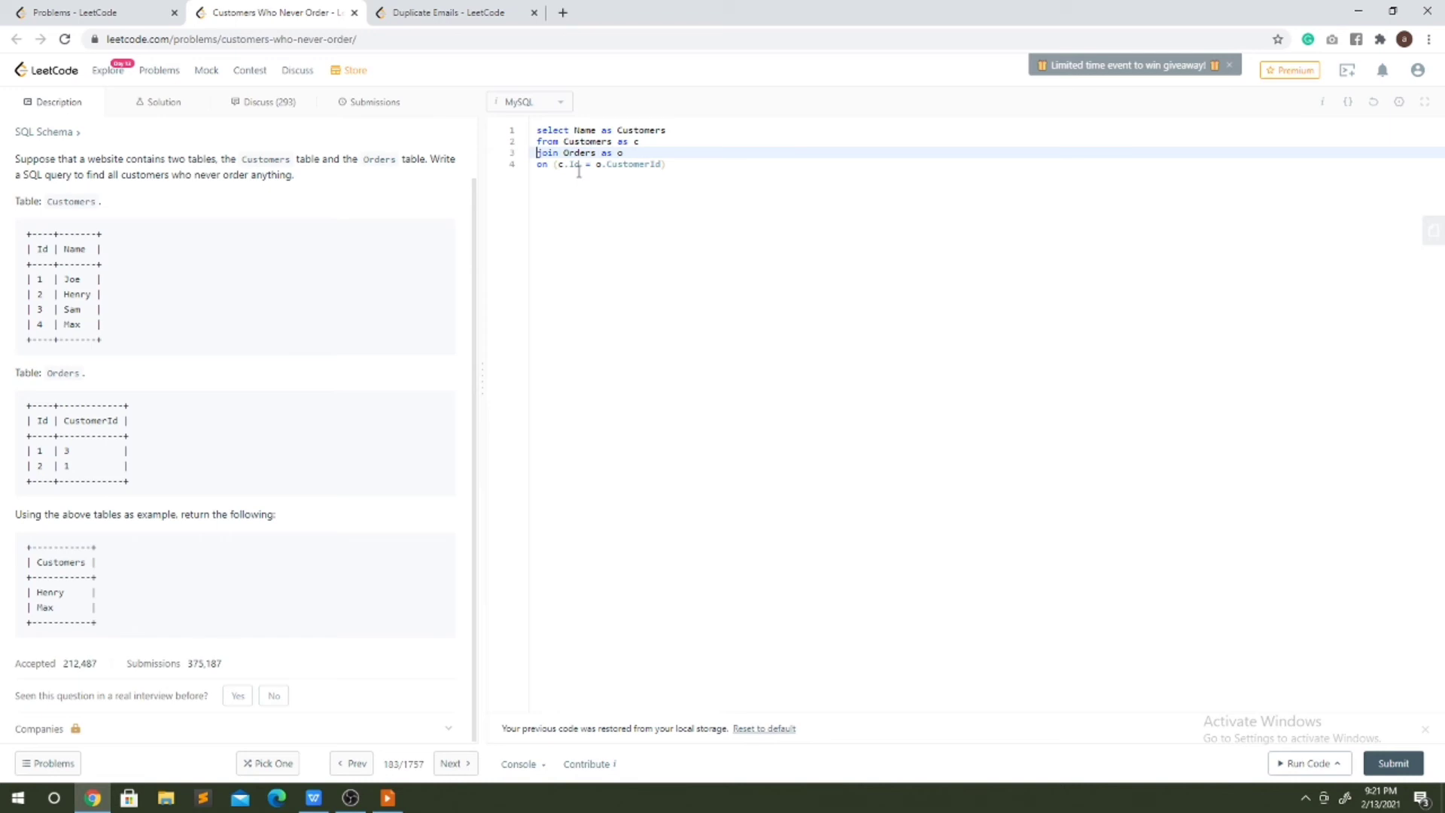
{"action": "type", "text": "left"}
Make the join a 'left join' and start a fifth line after the join condition
{"action": "left_click", "coordinate": [578, 166]}
{"action": "key", "text": "End"}
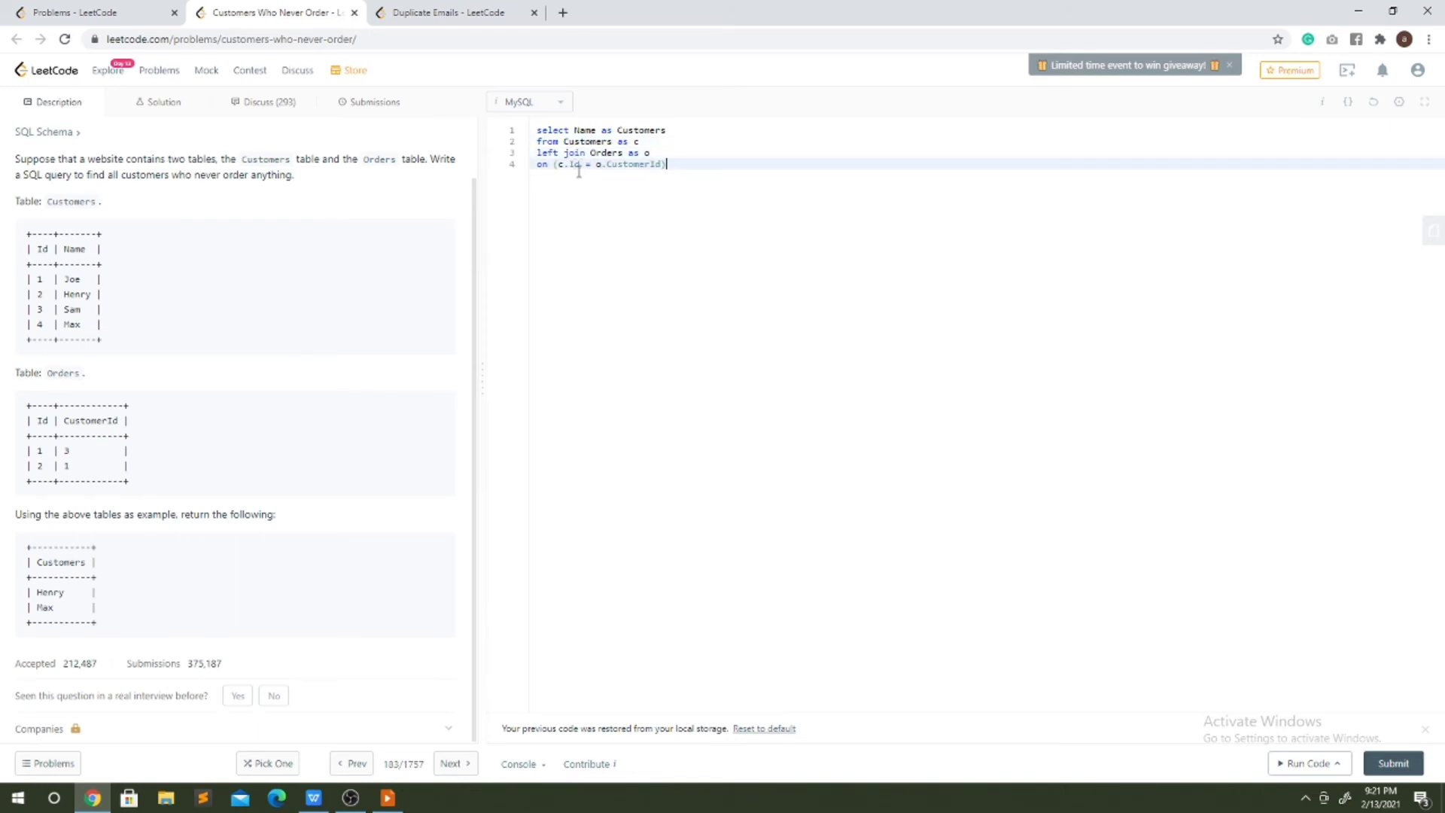
{"action": "key", "text": "Return"}
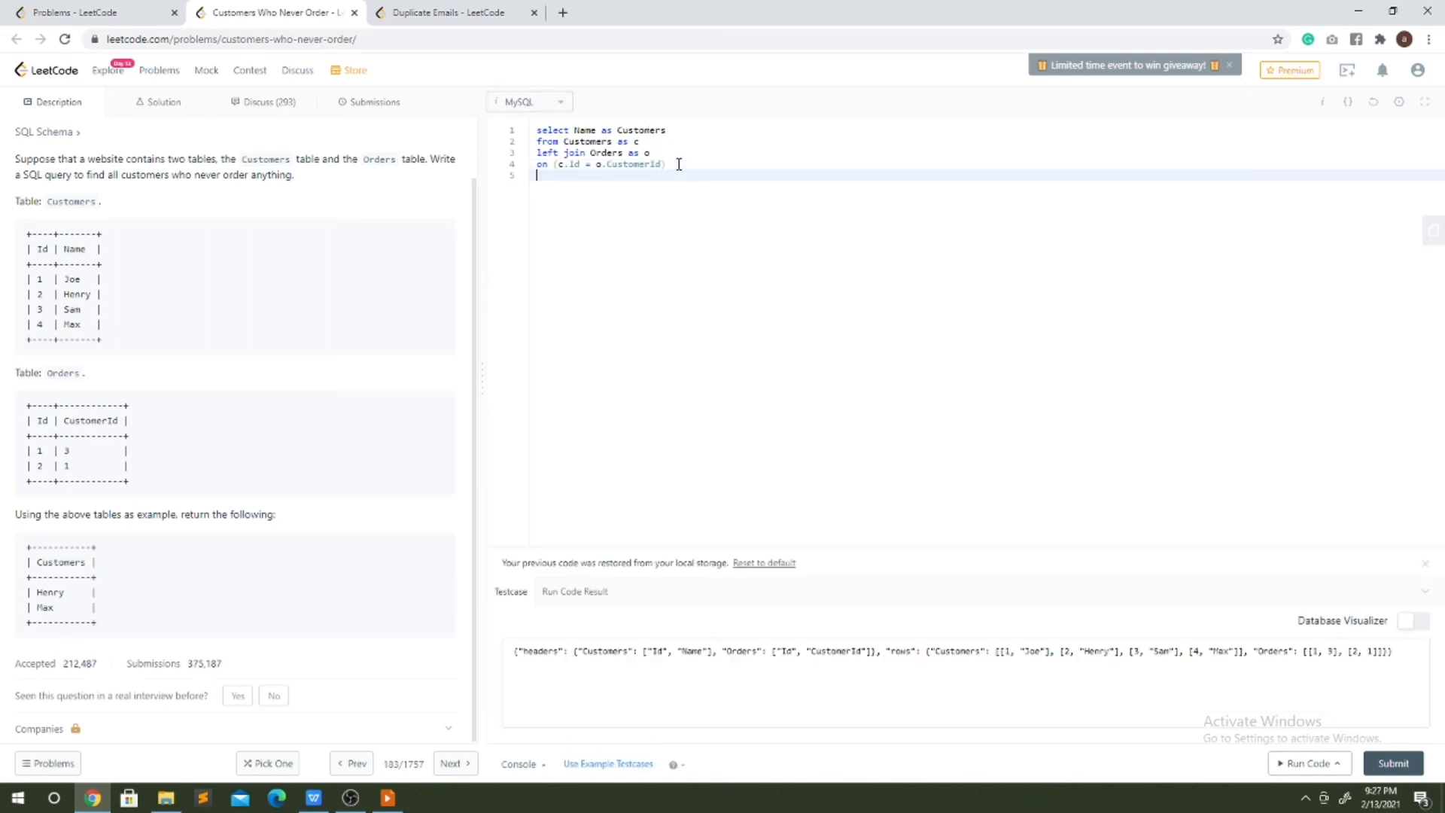
{"action": "type", "text": "where "}
{"action": "type", "text": "o."}
{"action": "type", "text": "Id"}
{"action": "type", "text": " ="}
End the query with 'where o.Id IS NULL;' and run it, returning Henry and Max
{"action": "key", "text": "BackSpace"}
{"action": "type", "text": "NULL;"}
{"action": "left_click", "coordinate": [1293, 765]}
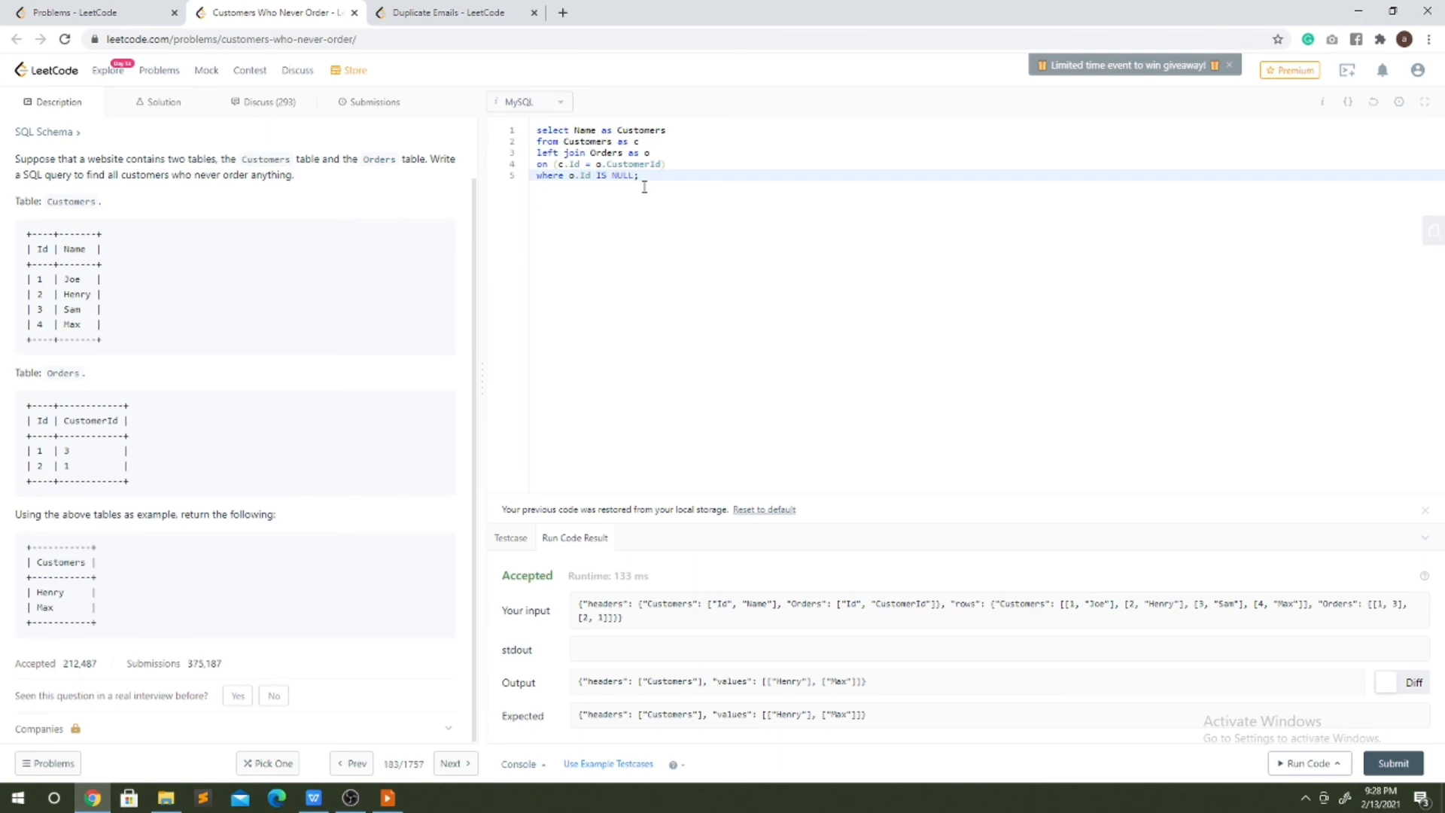
Switch to the WPS Presentation end-of-lecture slide show
{"action": "key", "text": "alt+Tab"}
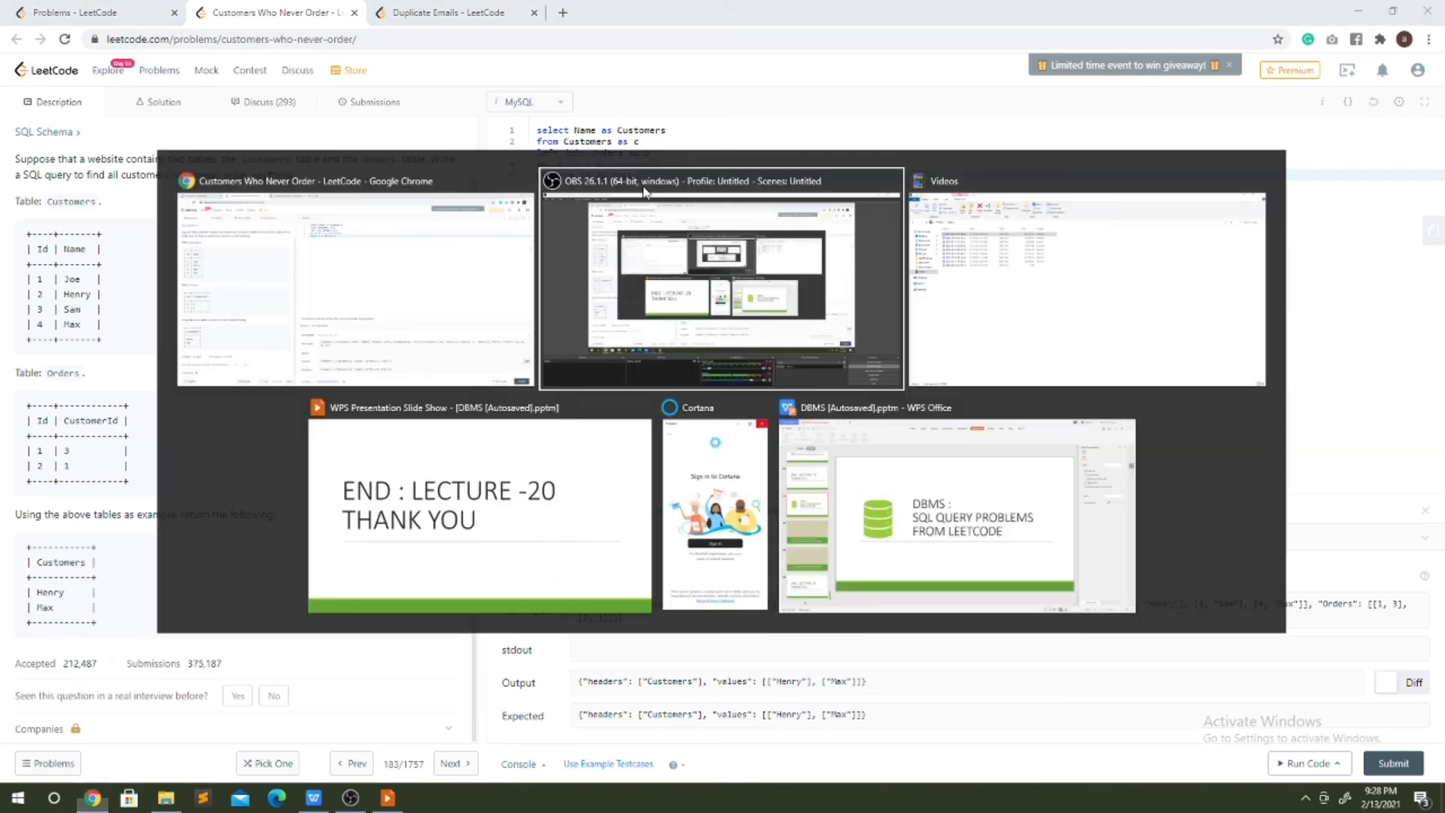